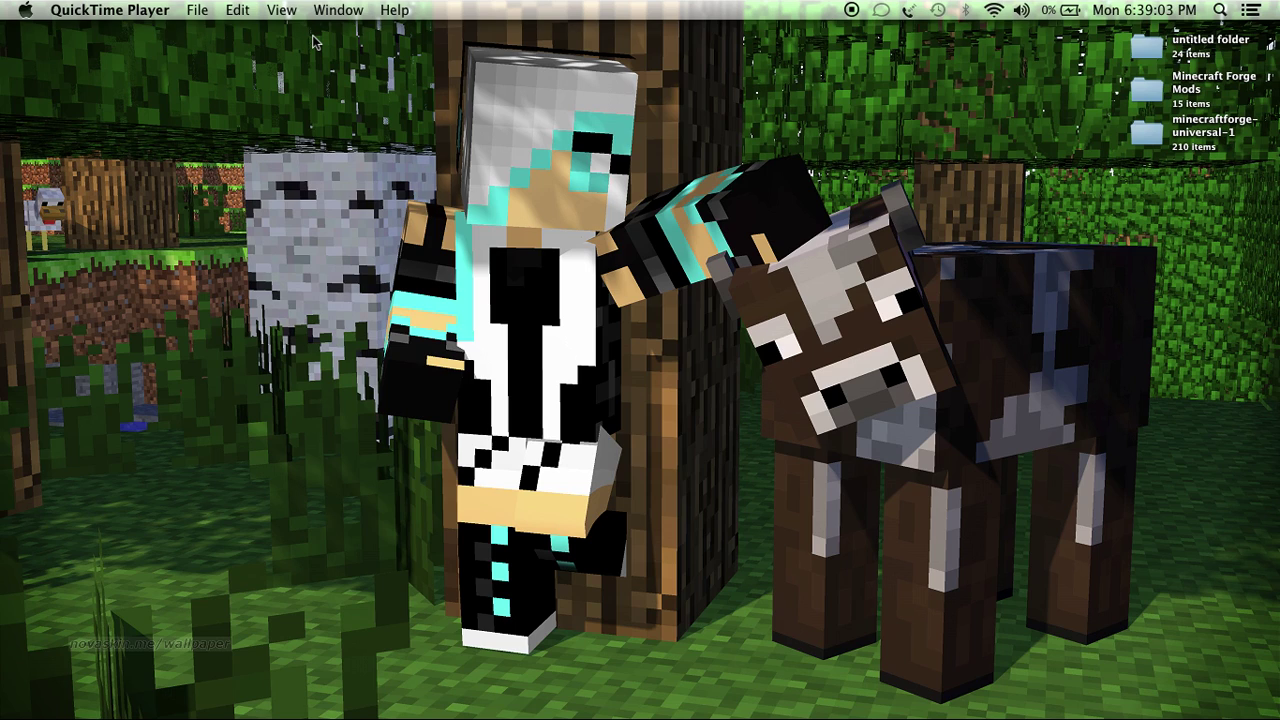
Step: Launch Safari and load planetminecraft.com
drag(314, 40, 1024, 616)
click(950, 612)
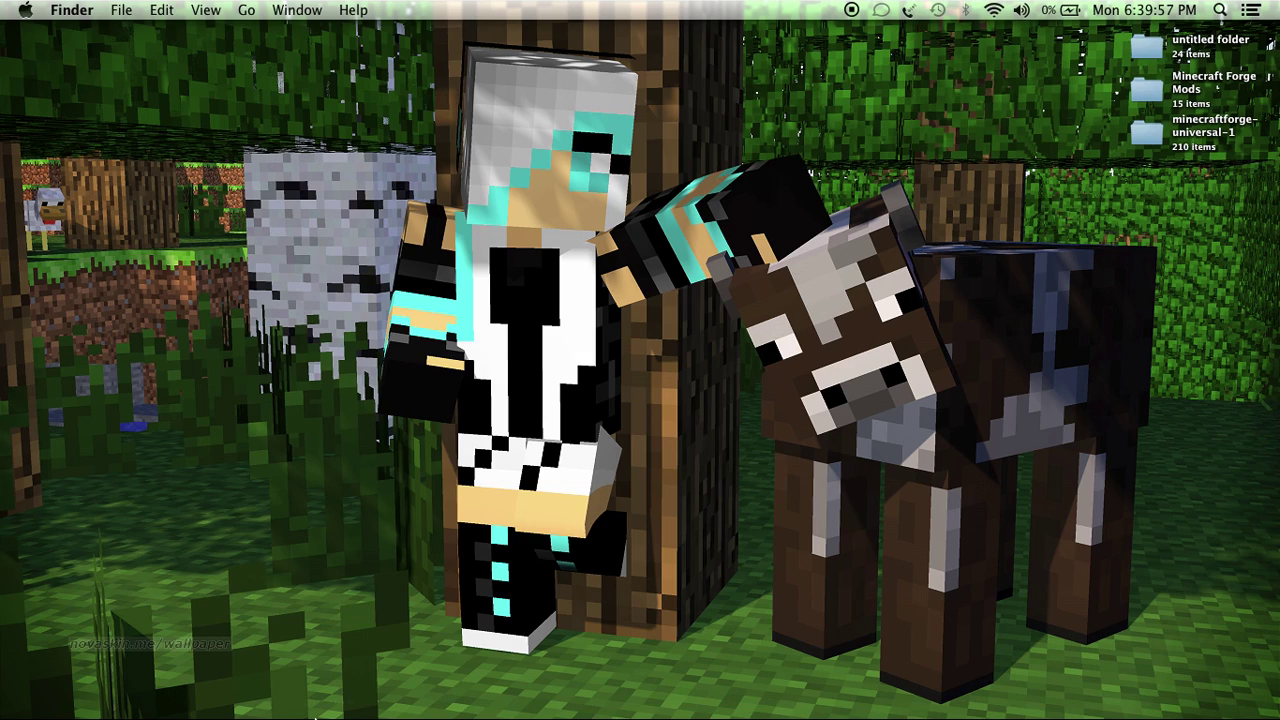
click(151, 694)
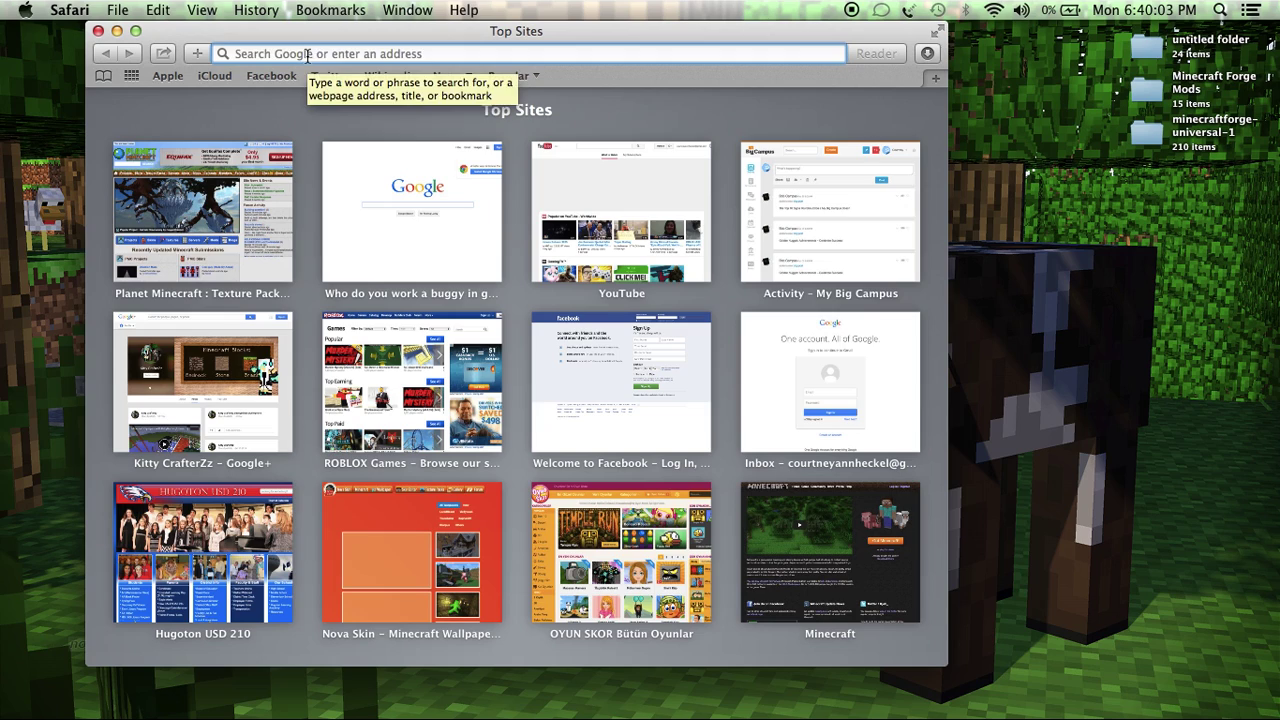
text(planet)
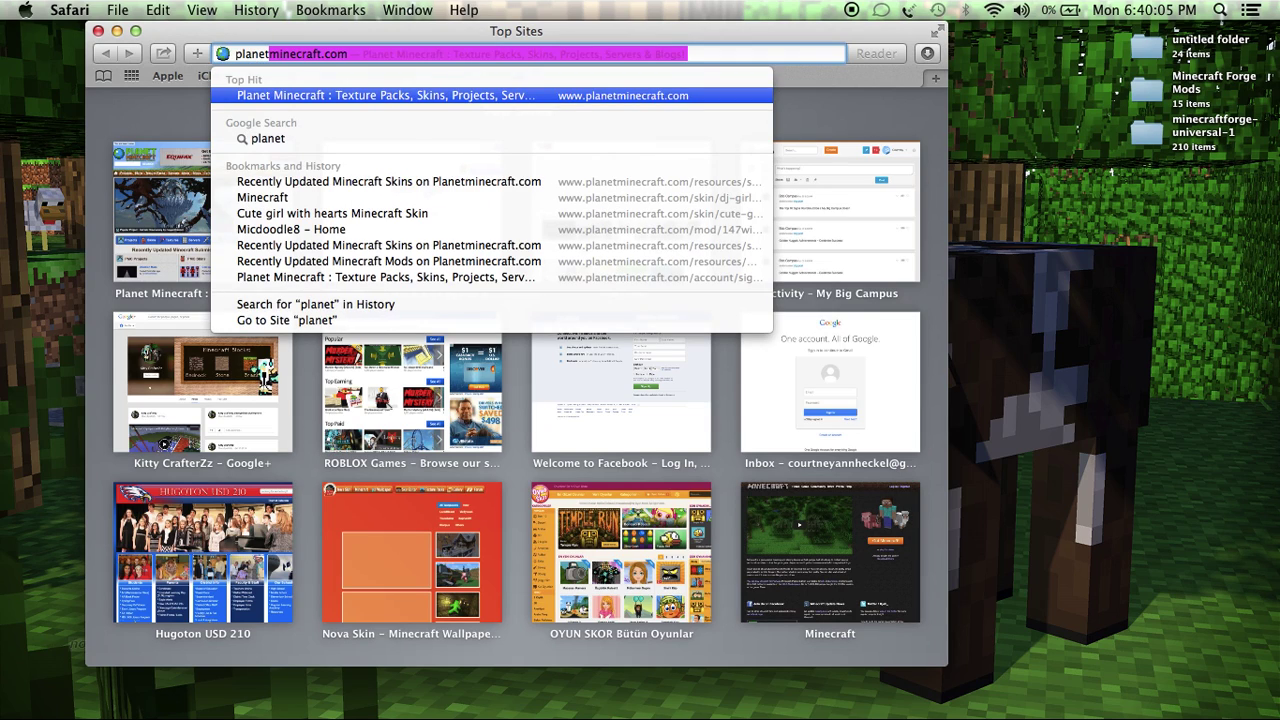
text(minecraft)
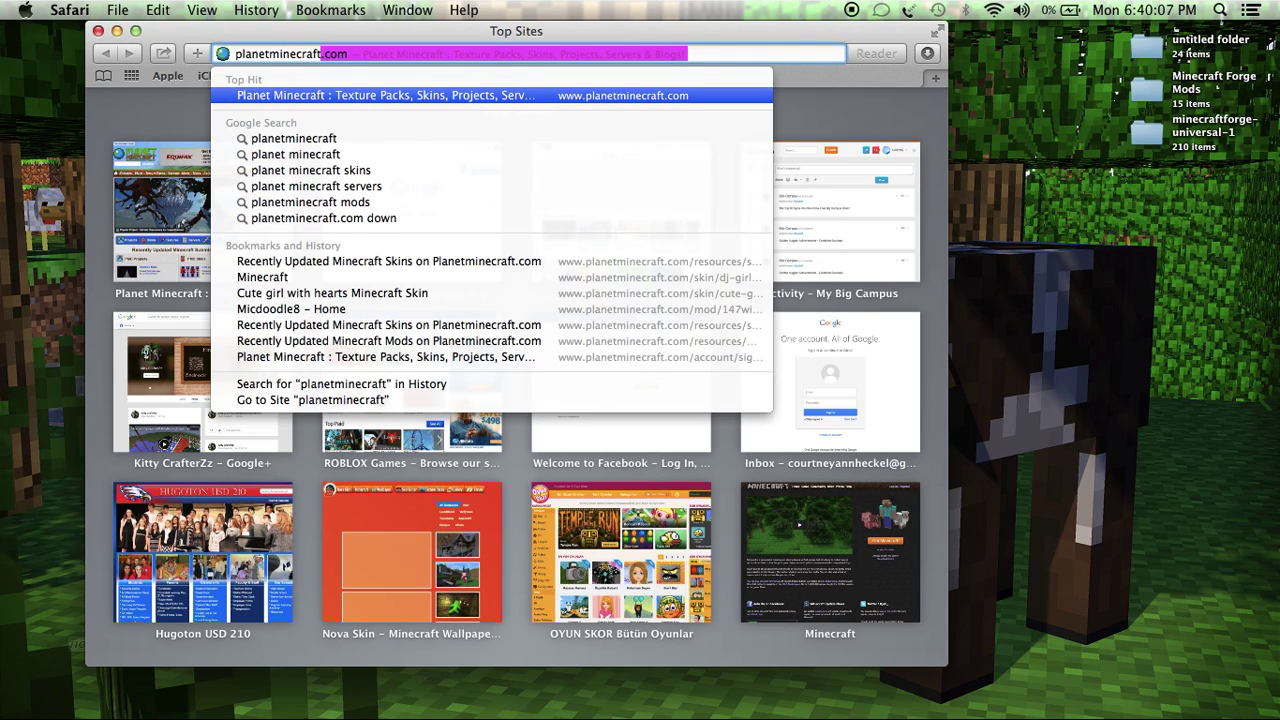
text(.com)
key(Return)
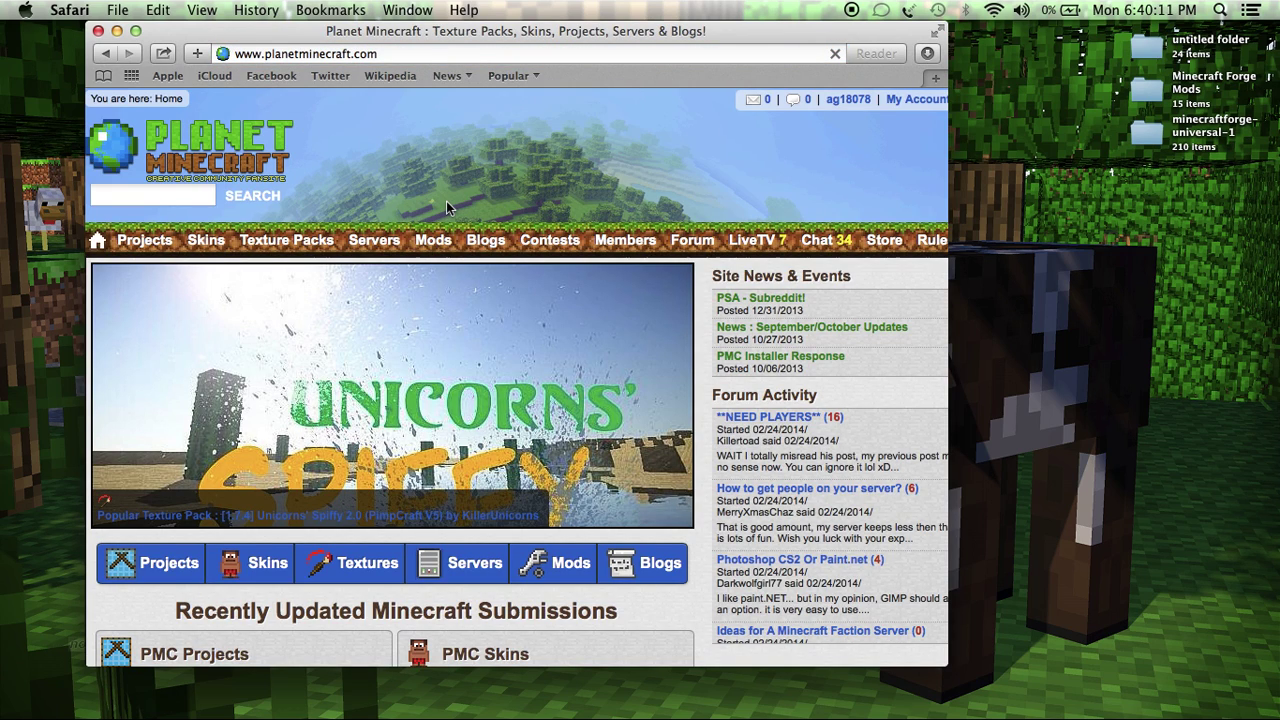
Step: Go to the Skins listing and open the Emma skin from Recently Updated skins
click(203, 240)
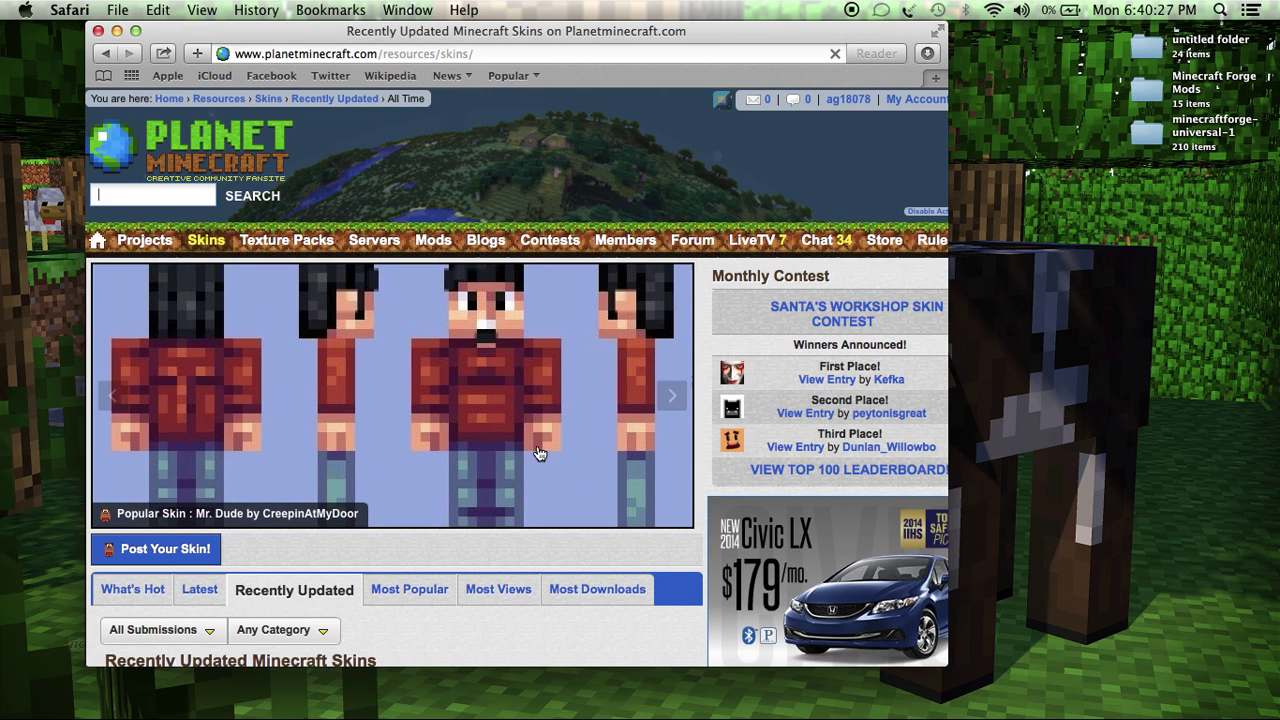
scroll(717, 352, down, 8)
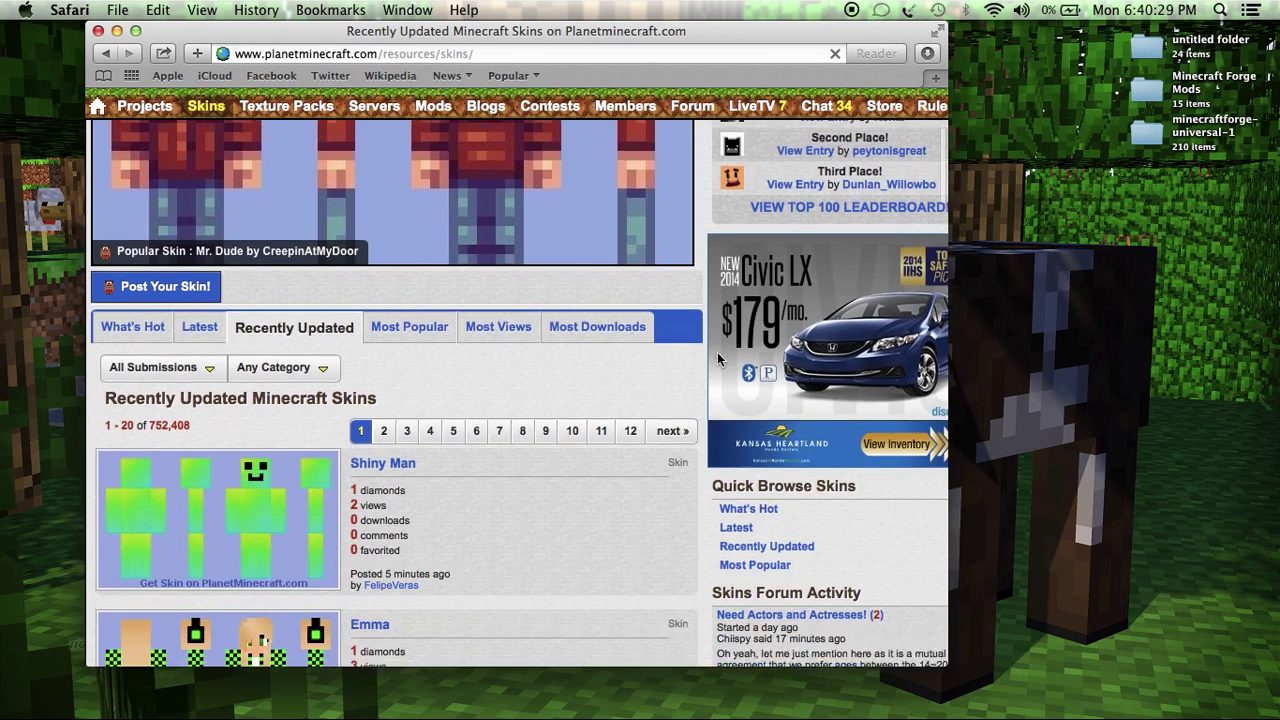
scroll(717, 352, down, 1)
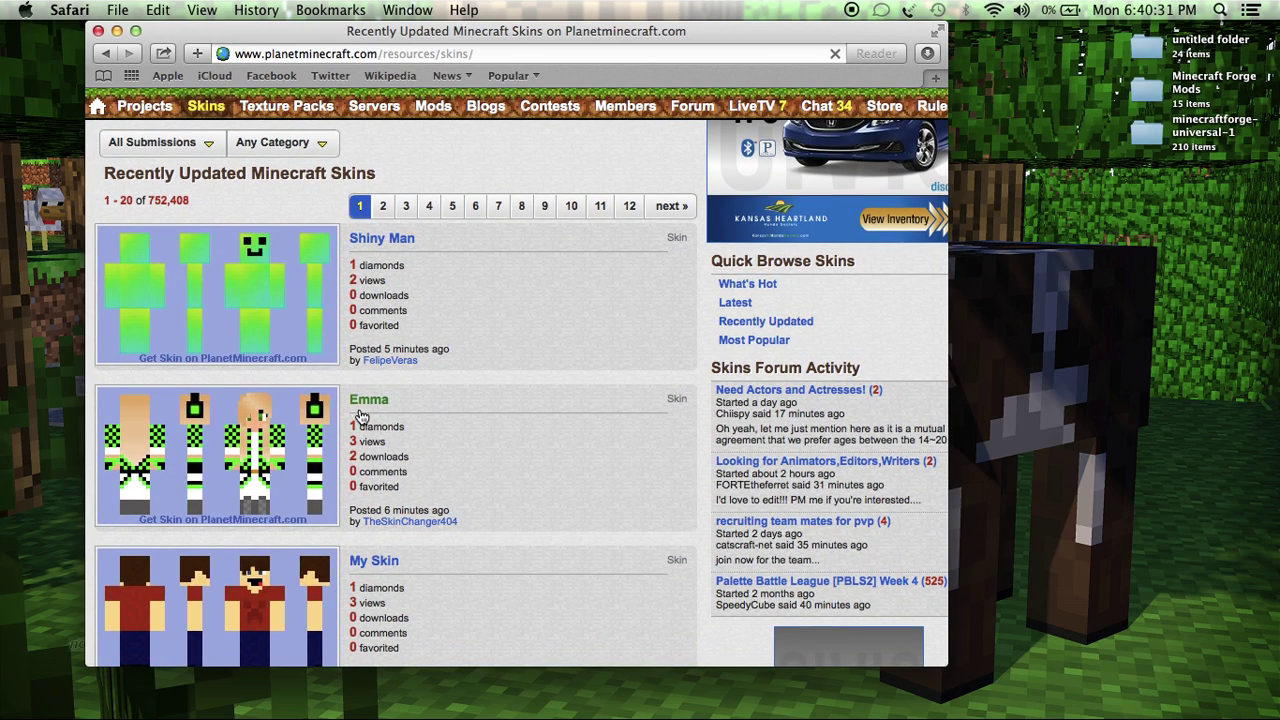
click(368, 403)
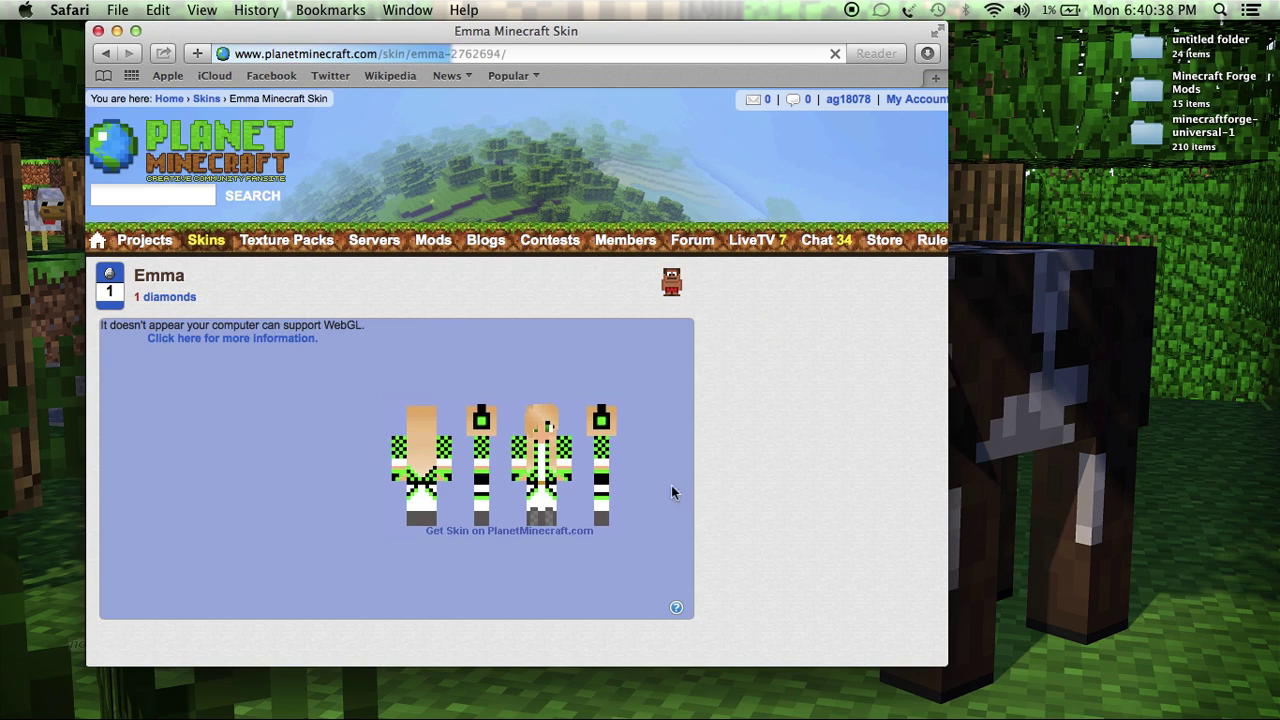
Step: Scroll down the Emma skin page to its Download panel
scroll(640, 478, down, 4)
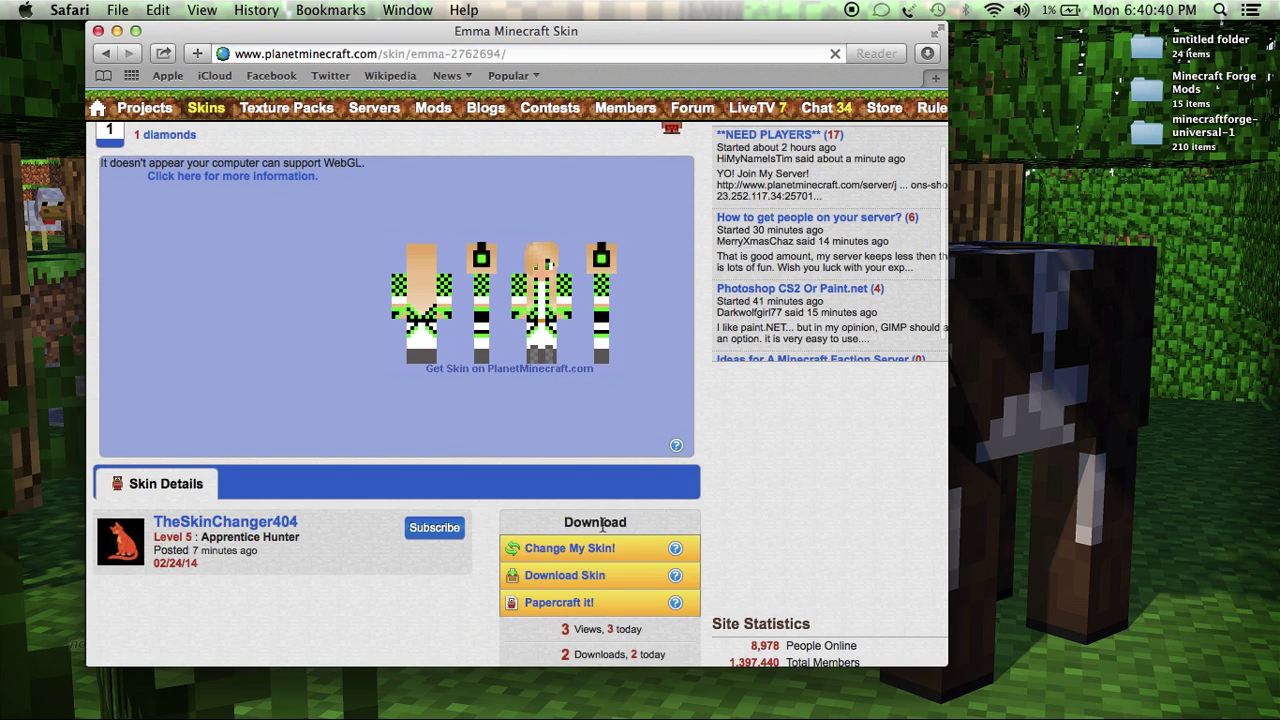
scroll(582, 526, down, 3)
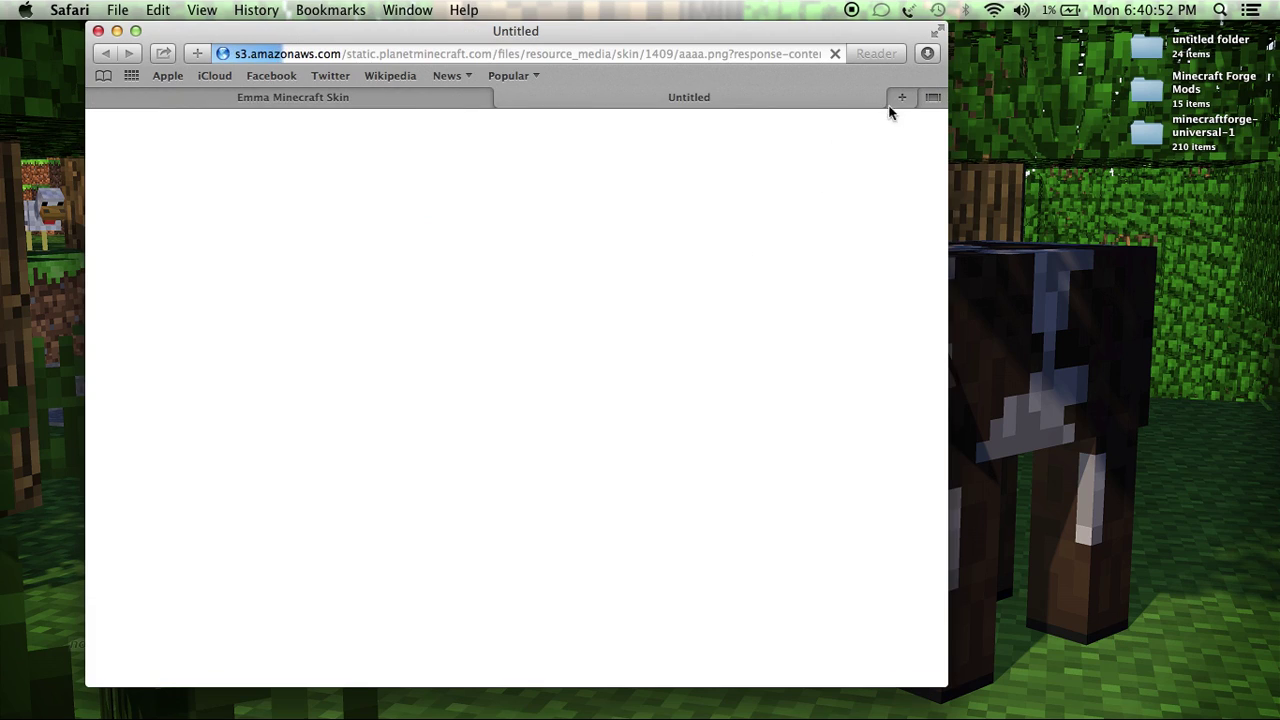
Step: View the downloaded aaaa.png Emma skin in Preview, then close it
click(927, 54)
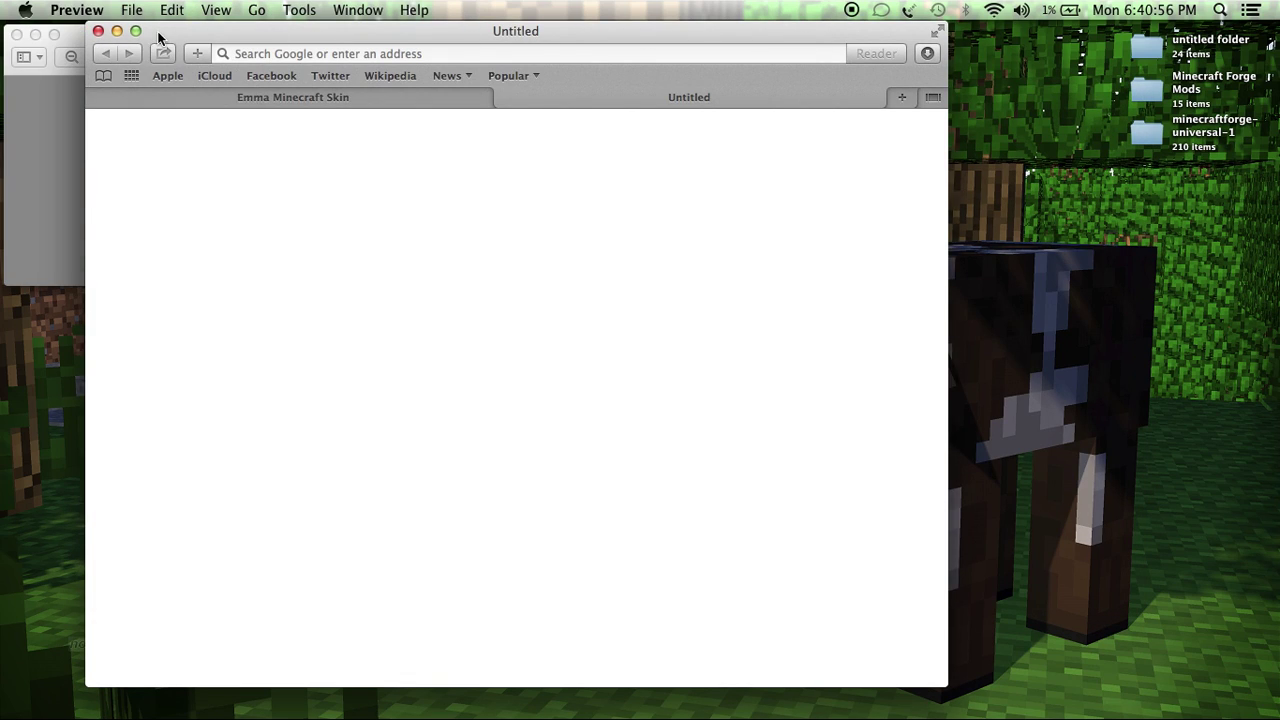
click(78, 40)
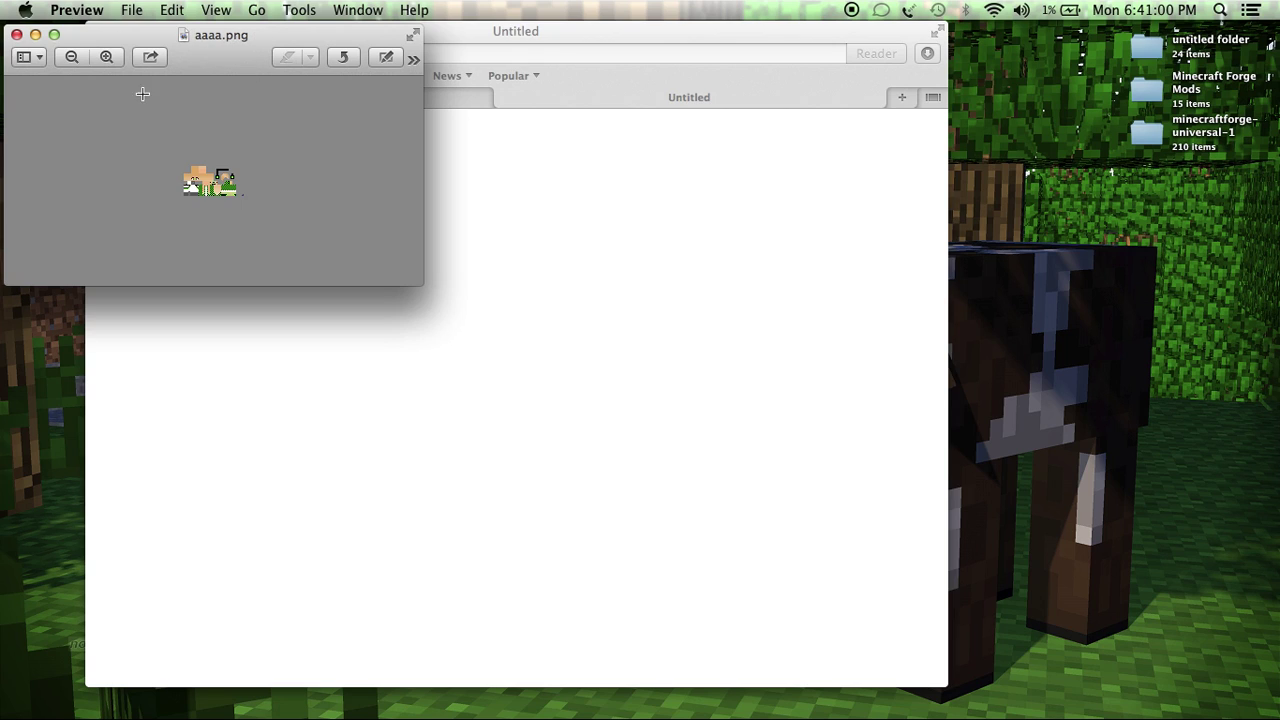
click(16, 34)
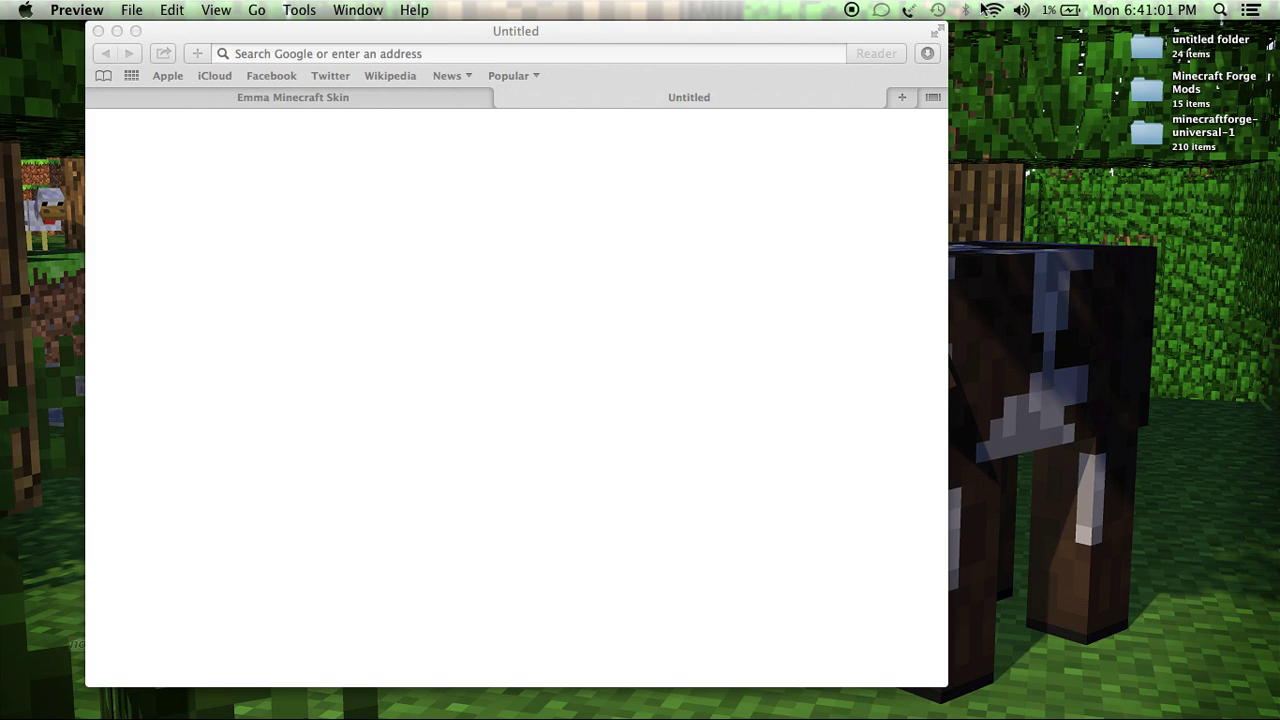
Step: Drag aaaa.png from Safari's Downloads list onto the desktop
click(928, 54)
drag(753, 132, 1177, 225)
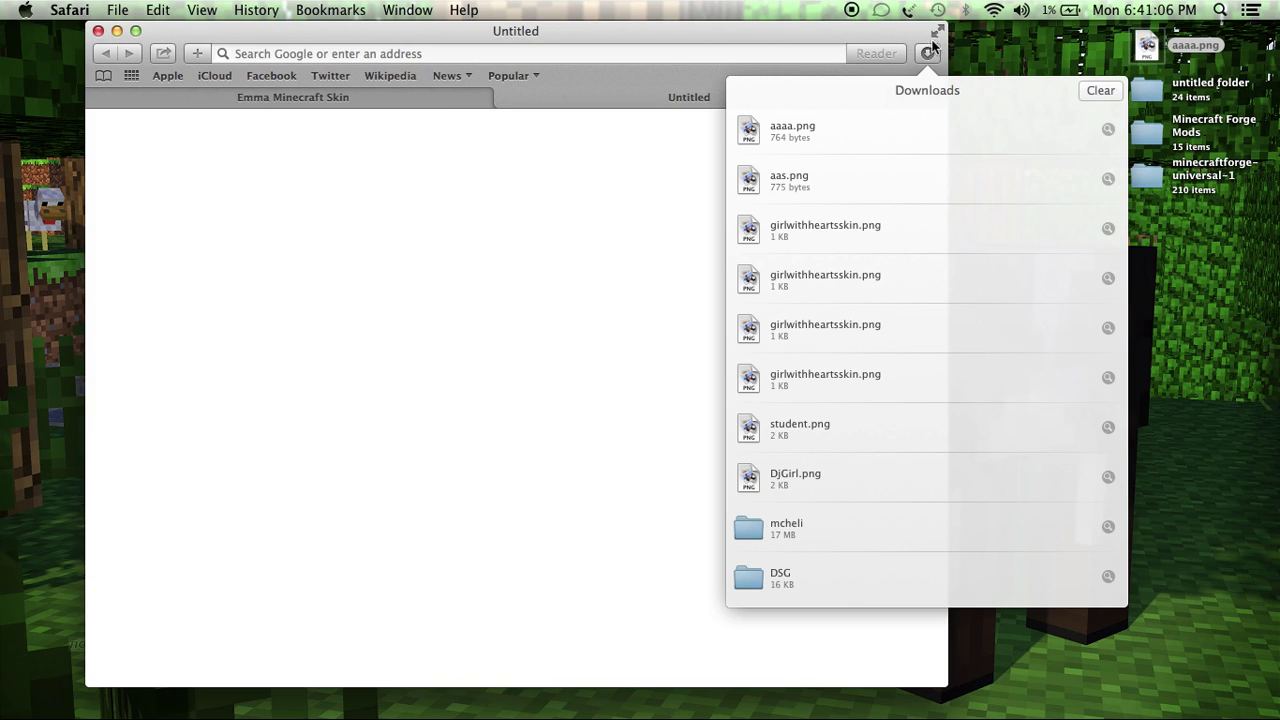
click(928, 53)
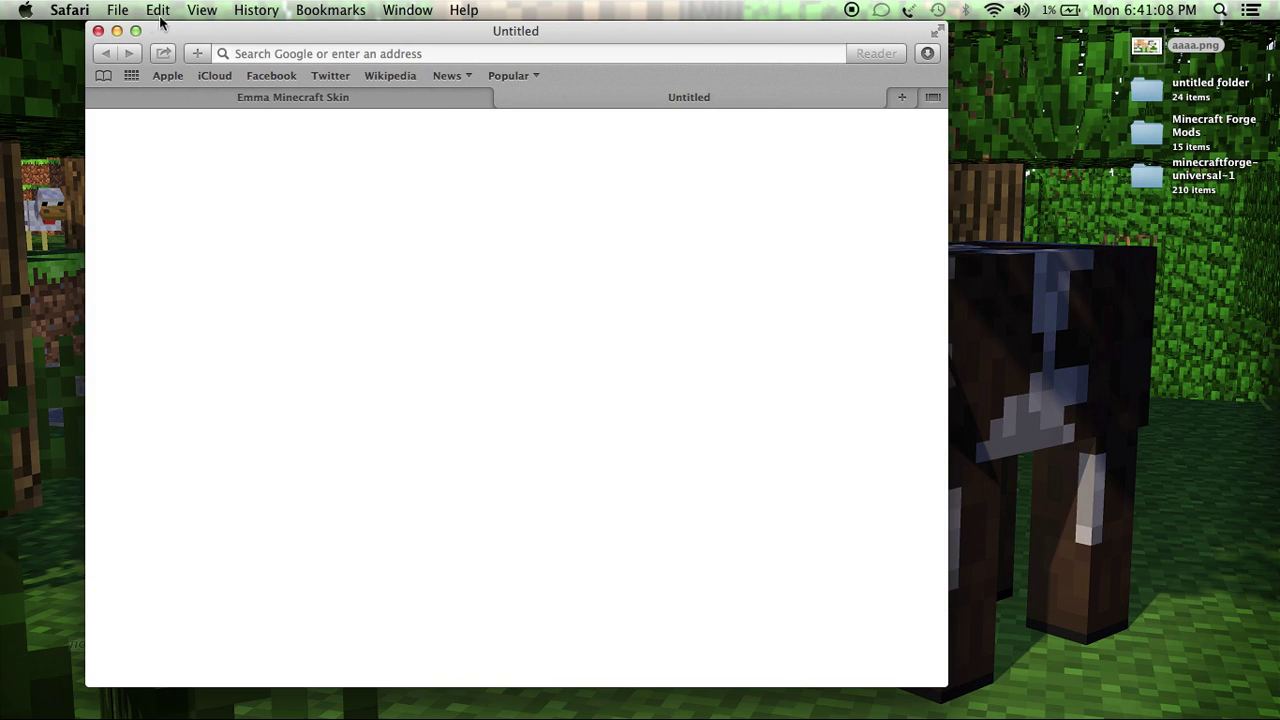
Step: Search Google for 'nova minecraft wallpaper' from the address bar
click(527, 55)
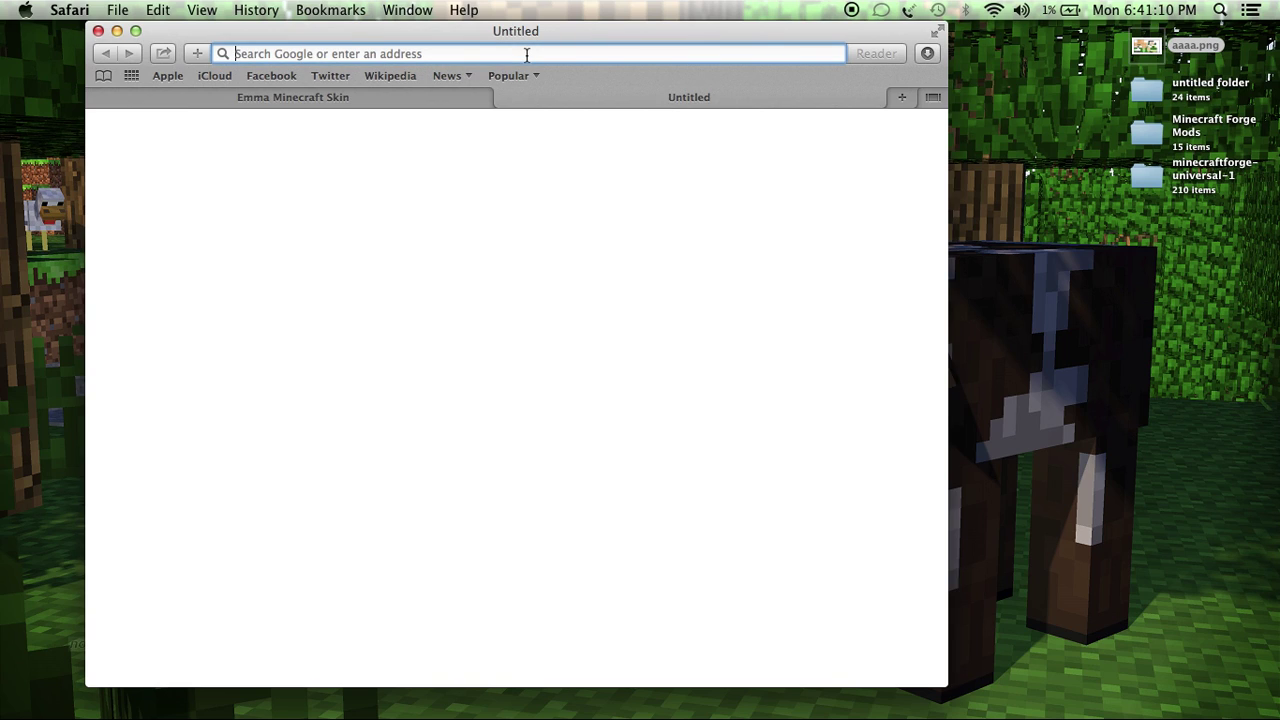
text(nova )
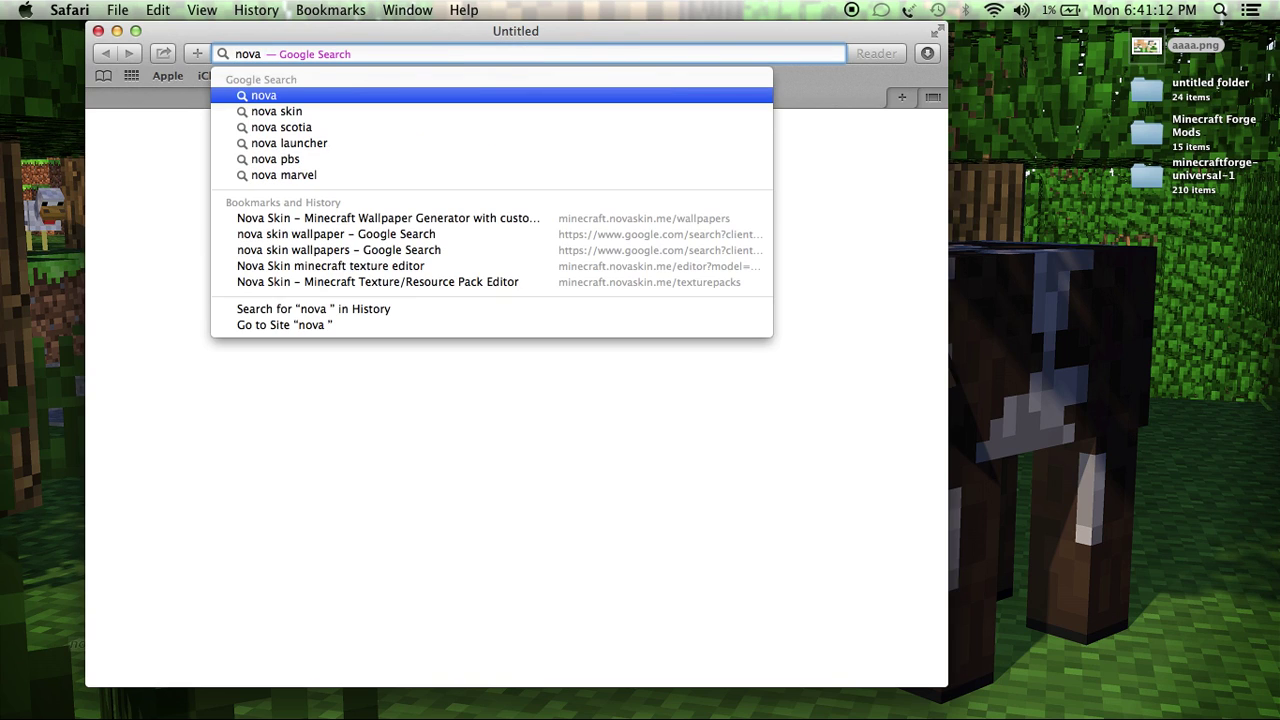
text(minecaf)
key(BackSpace)
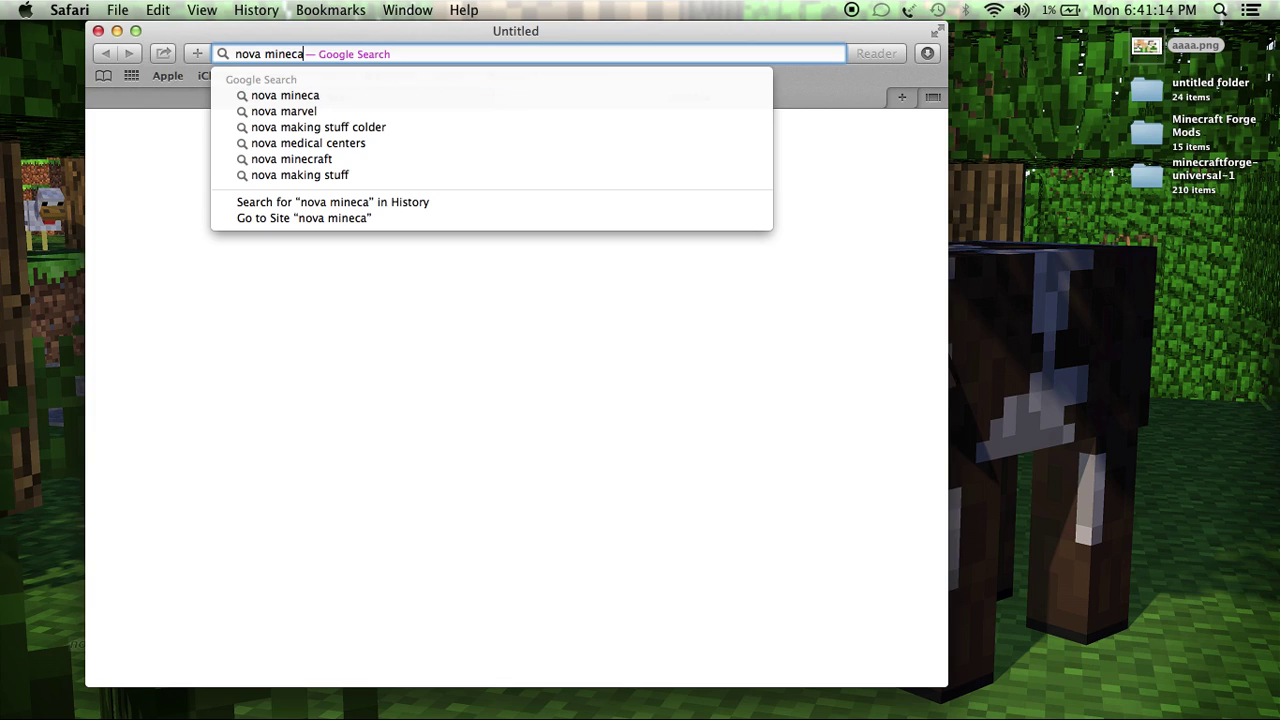
key(BackSpace)
text(raft wallp)
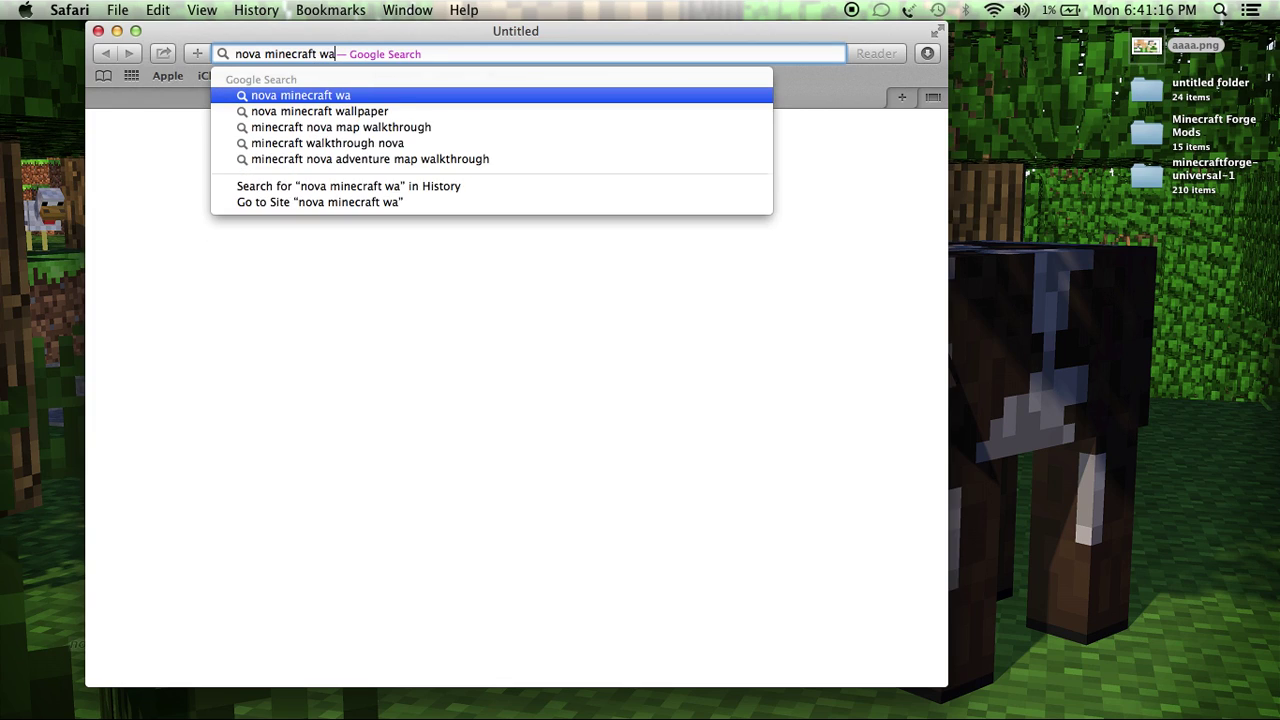
text(aper)
key(Return)
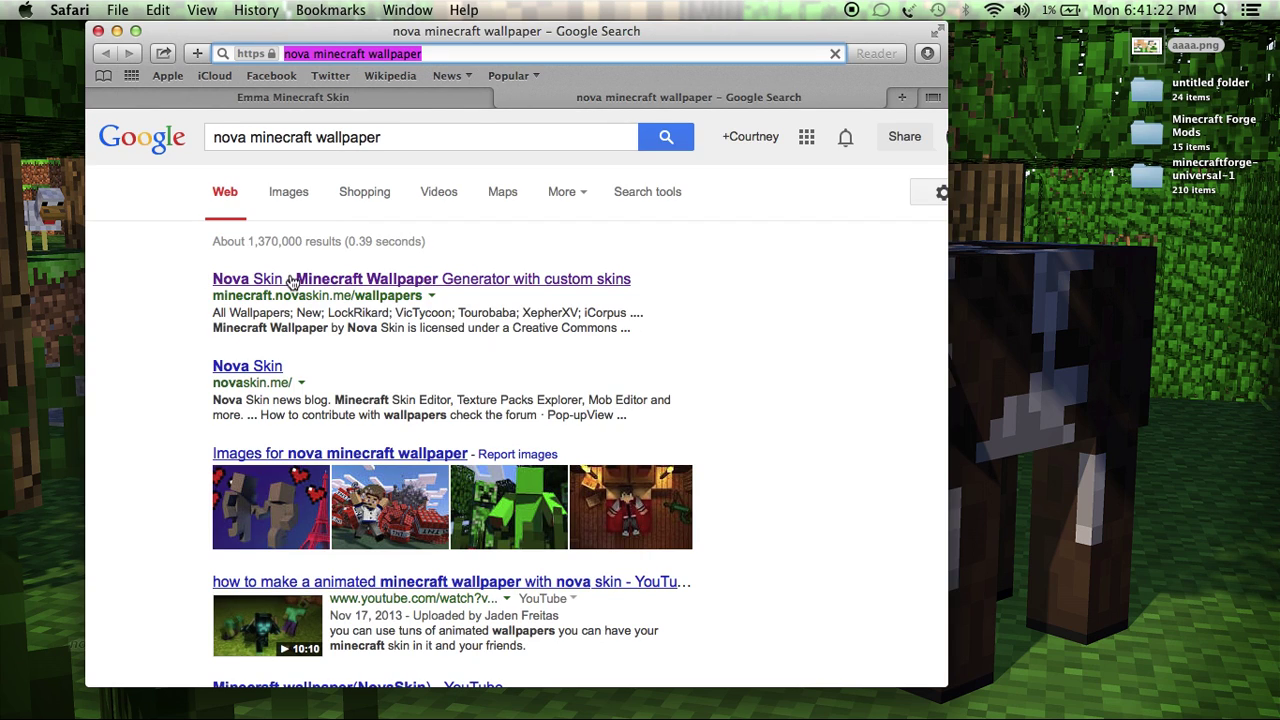
Step: Open the Nova Skin Minecraft Wallpaper Generator result and scroll through its scene thumbnails
click(466, 279)
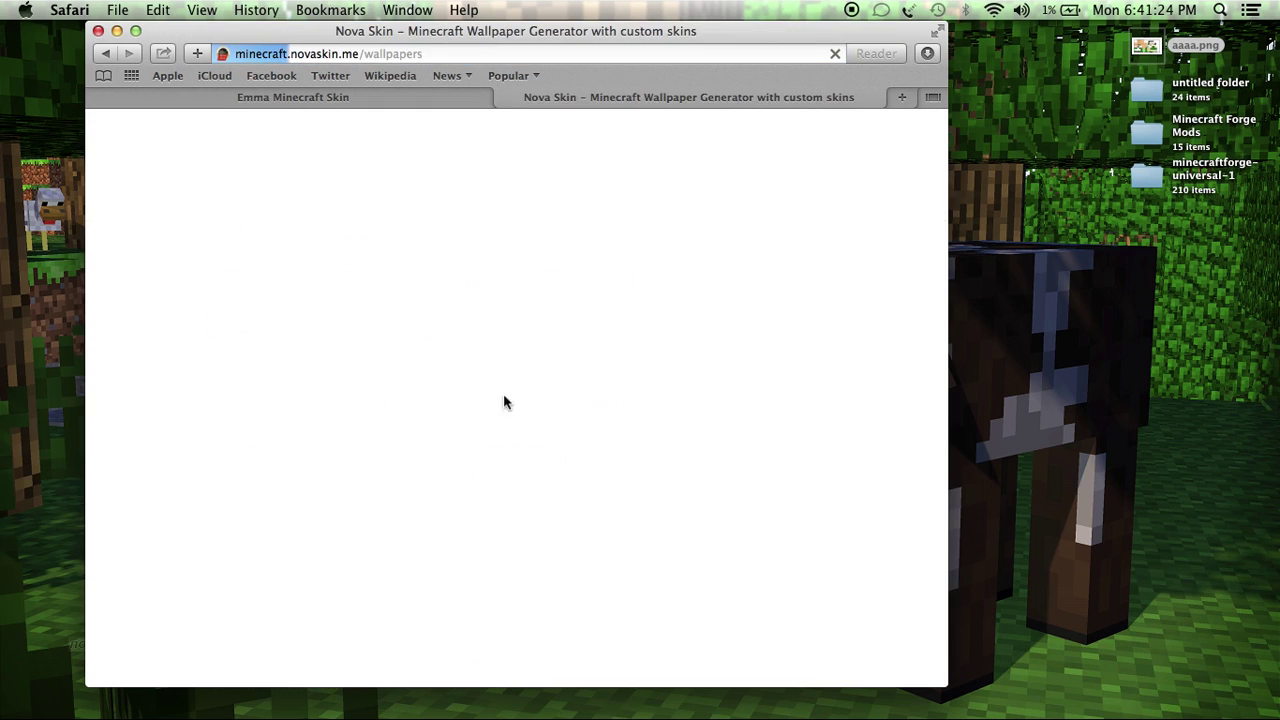
scroll(446, 446, down, 3)
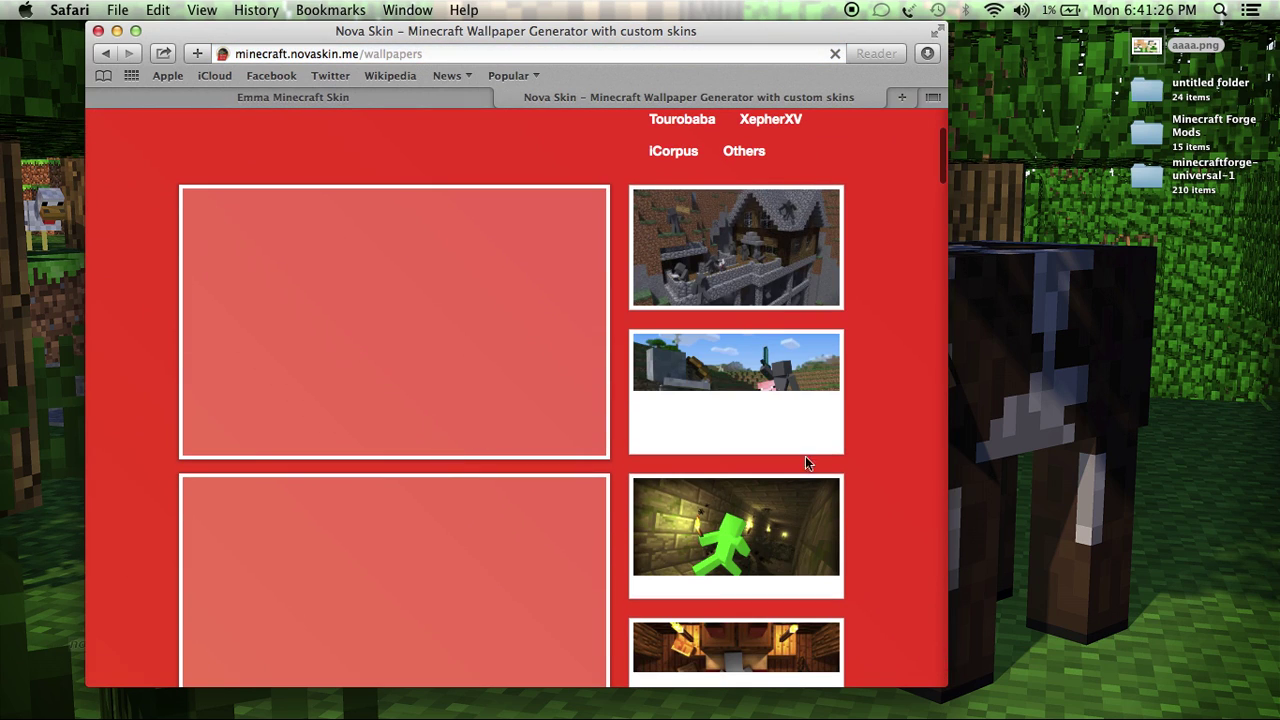
scroll(744, 496, down, 3)
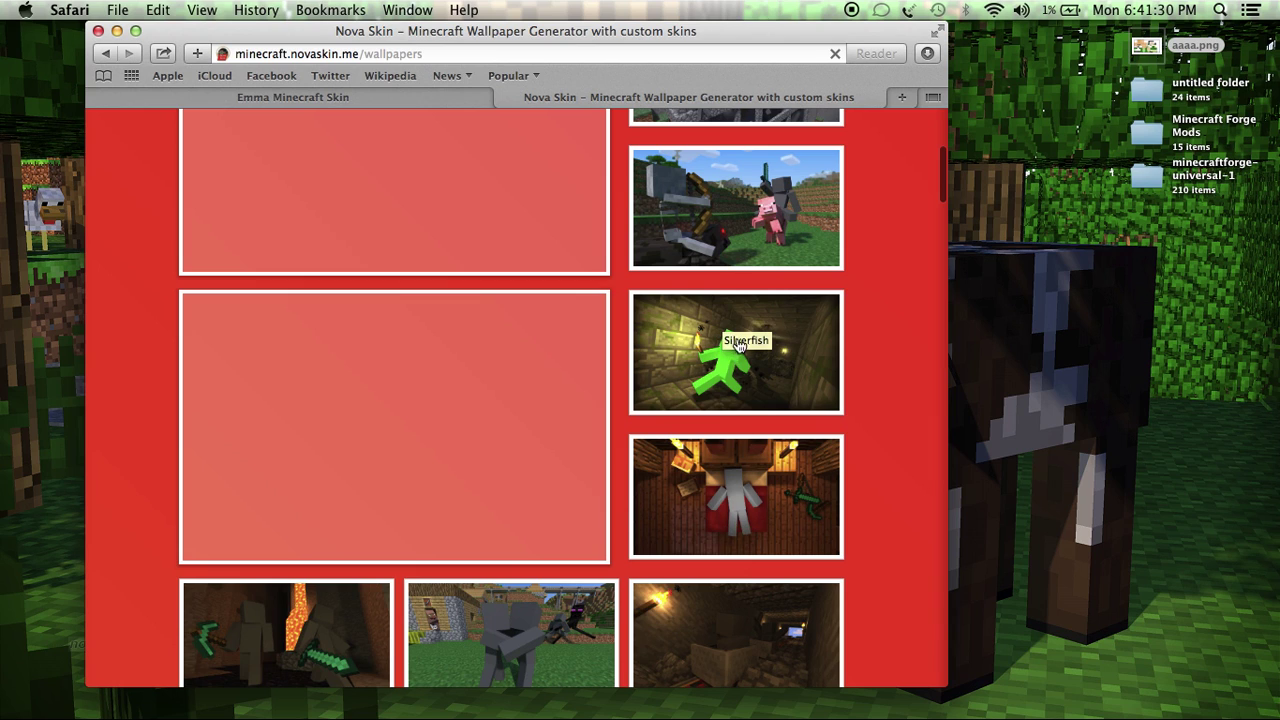
scroll(705, 420, down, 4)
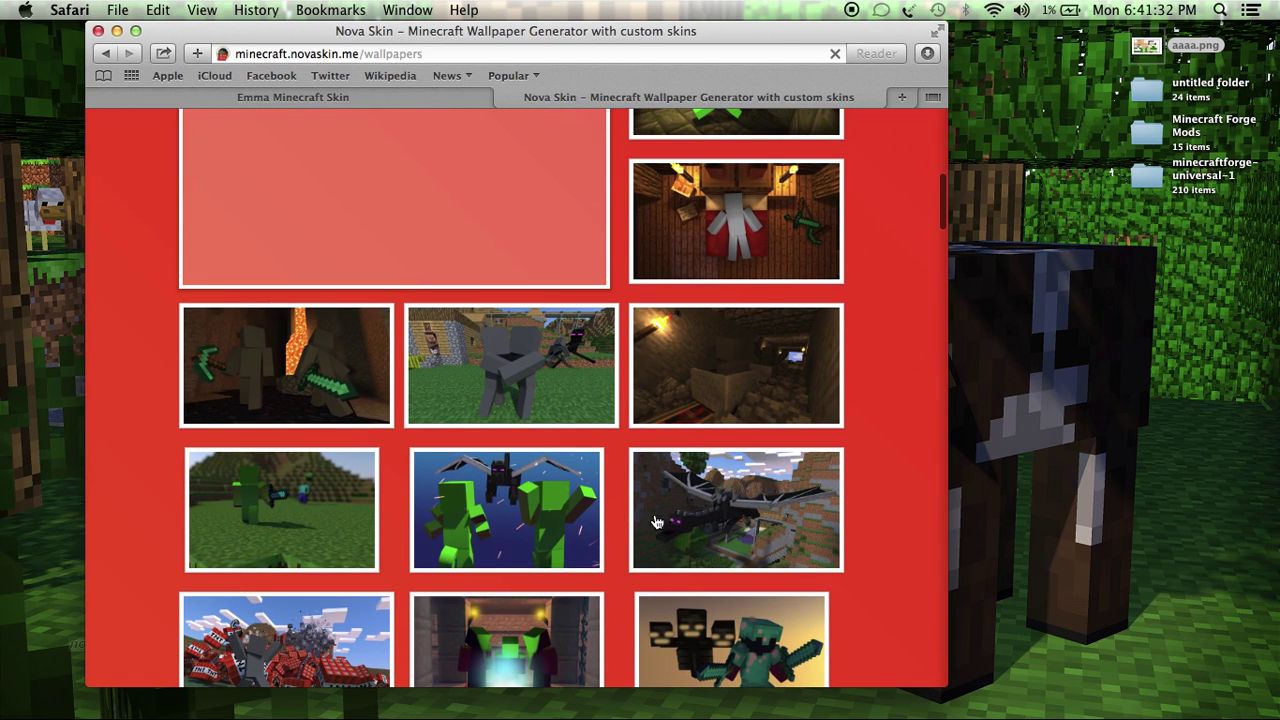
scroll(600, 450, down, 1)
scroll(590, 462, down, 8)
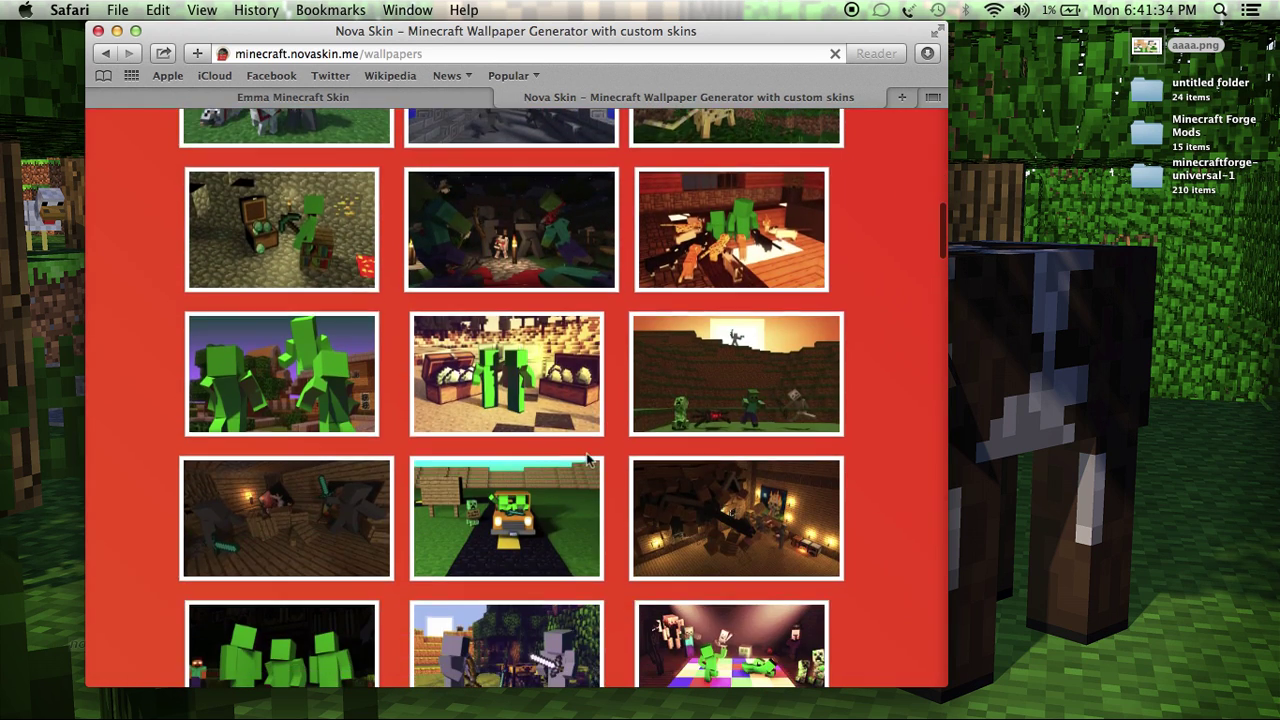
scroll(588, 460, down, 10)
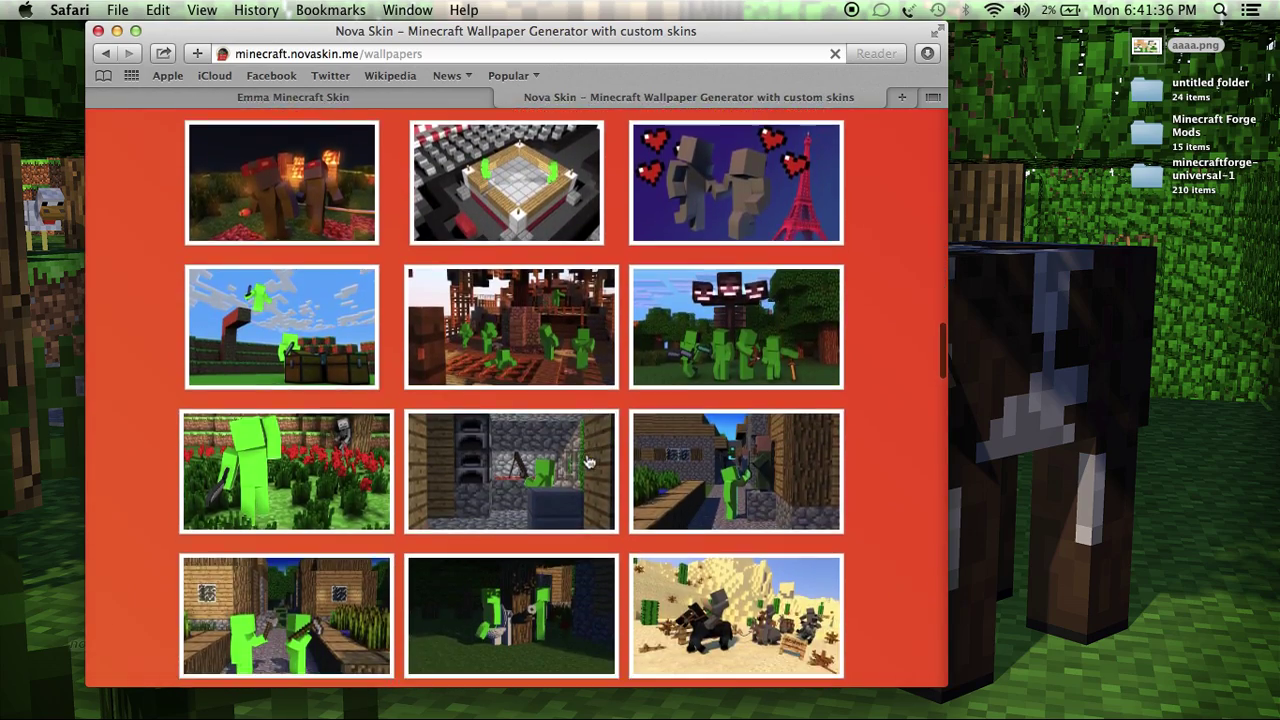
scroll(588, 460, down, 10)
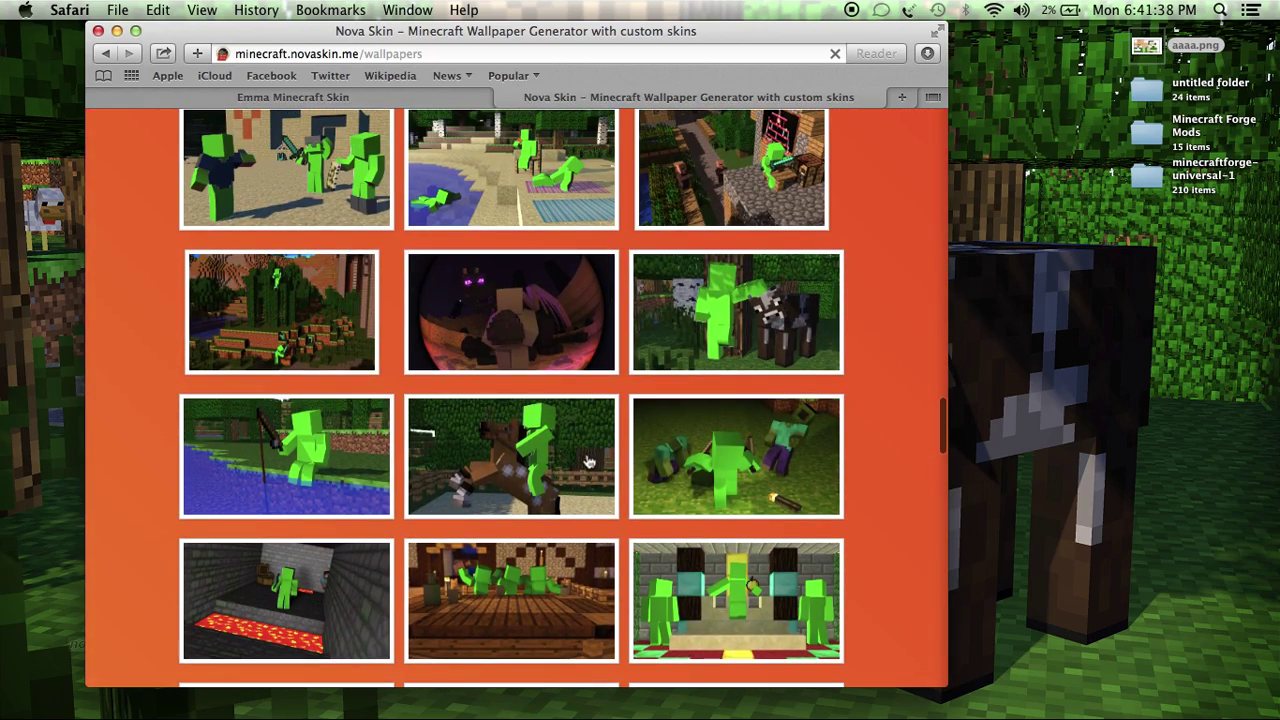
Step: Choose the horse rider scene and bring its Customize editor into view
click(500, 465)
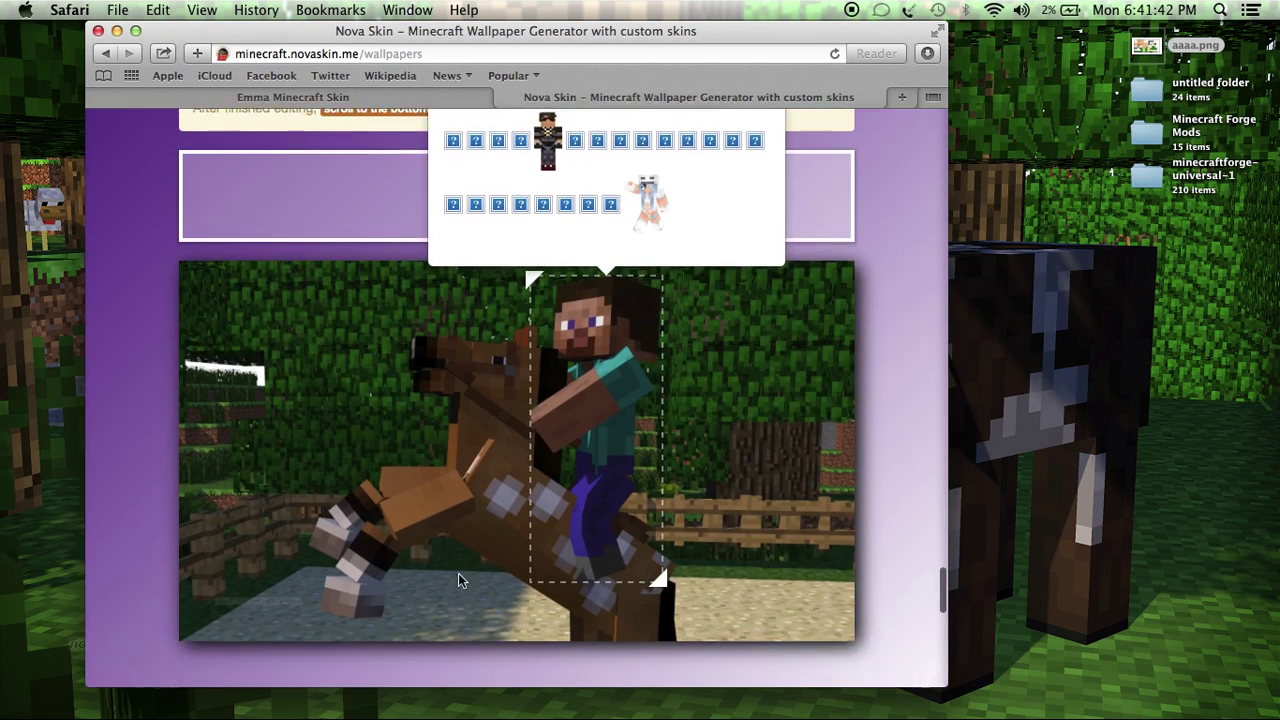
scroll(600, 388, up, 3)
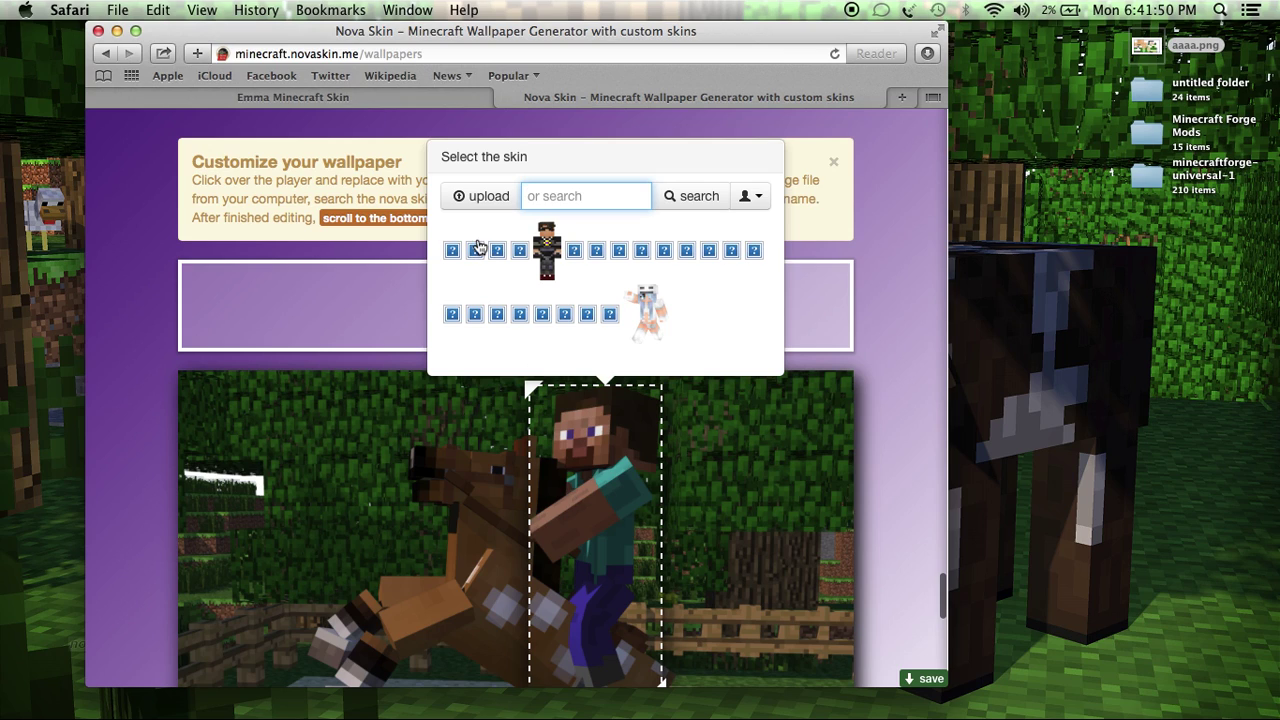
Step: Upload aaaa.png from the Desktop as the horse rider's skin
click(481, 200)
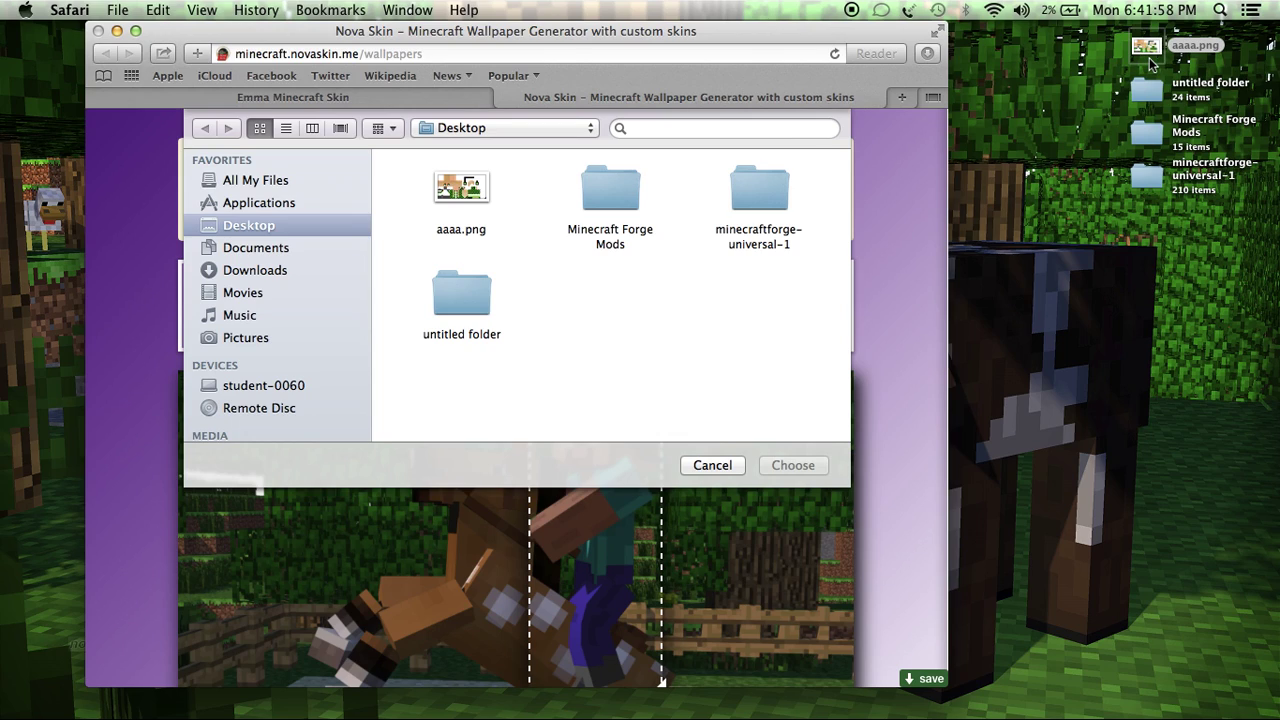
click(465, 198)
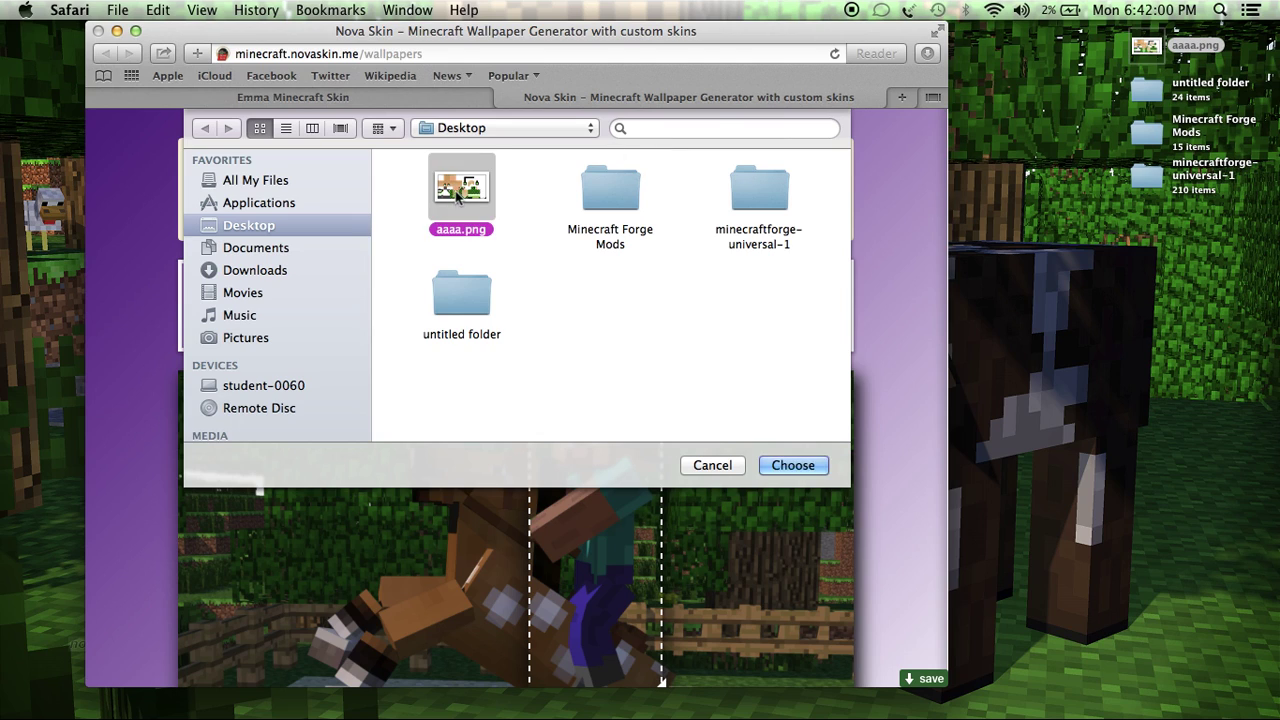
click(790, 467)
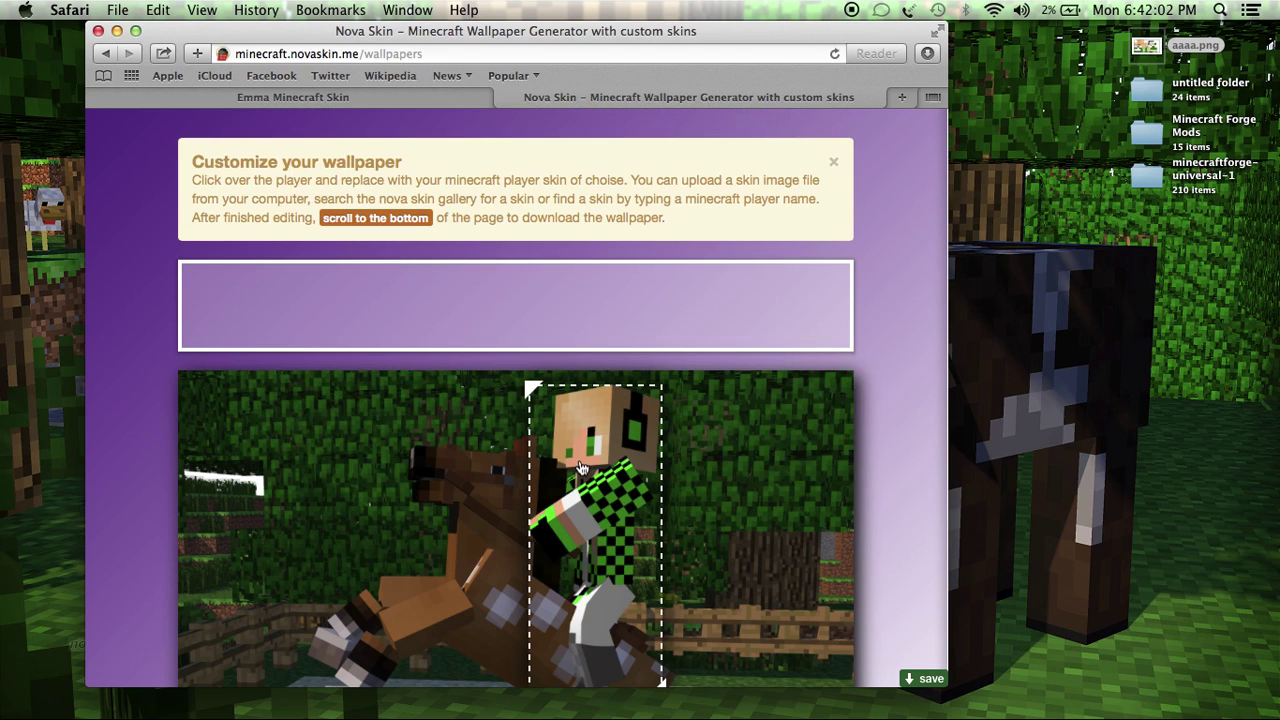
scroll(591, 330, down, 3)
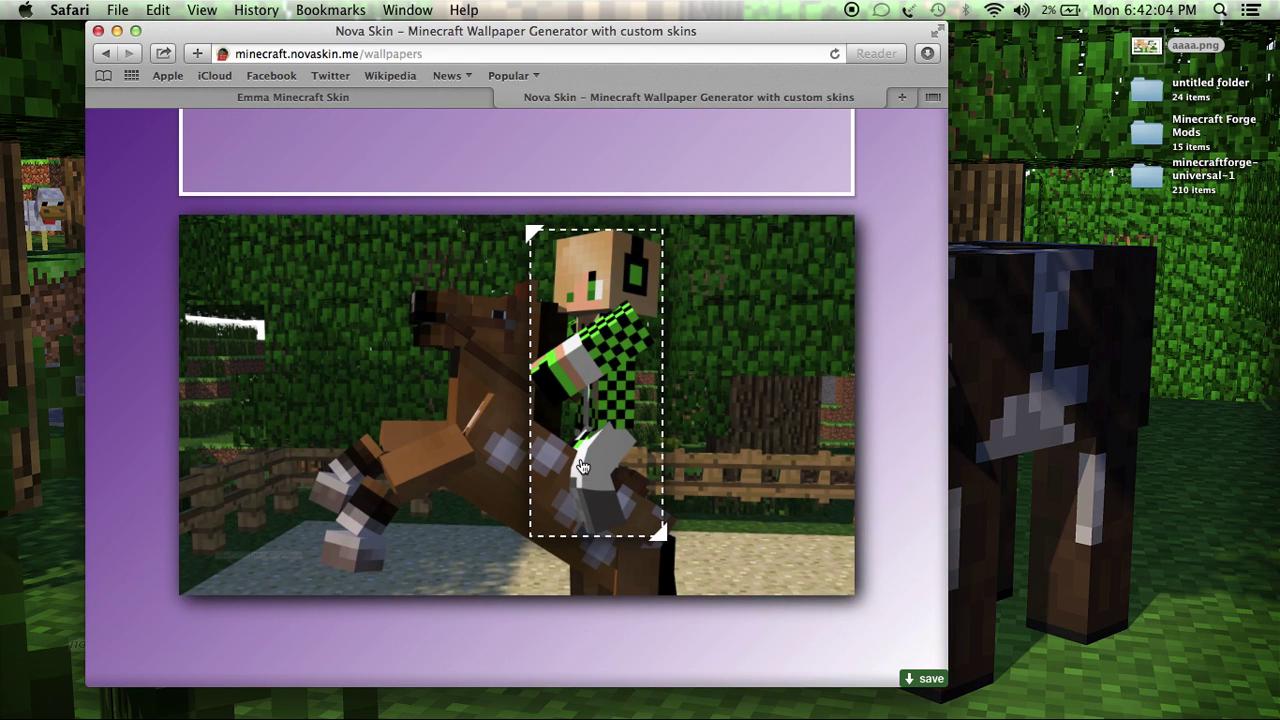